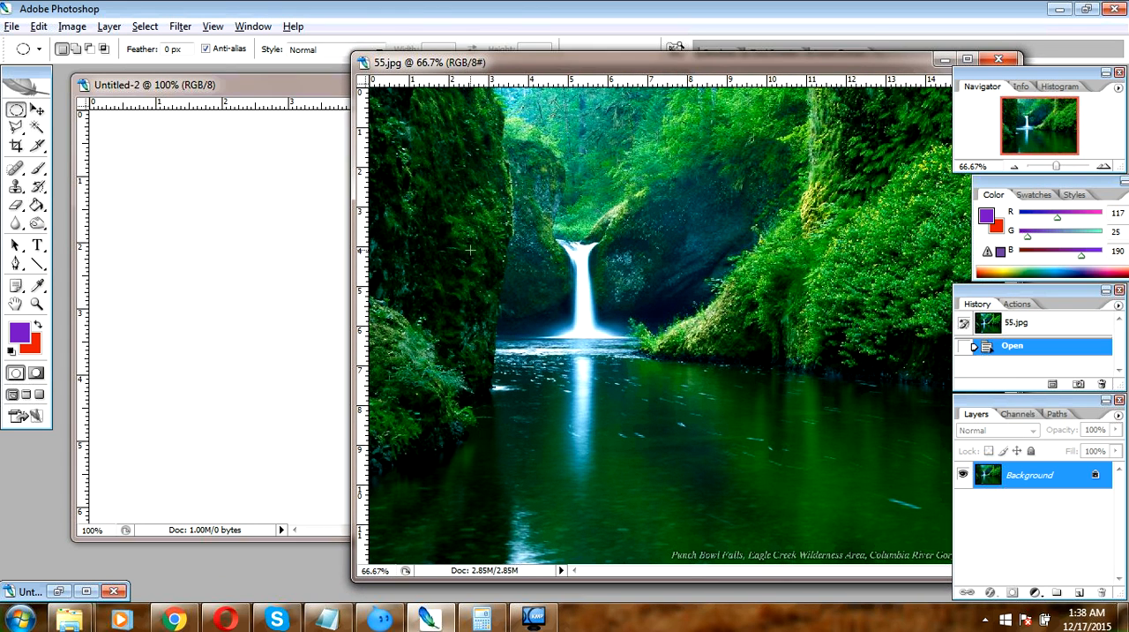
Copy a rectangular marquee selection of the bright foliage on the right of 55.jpg and paste it into Untitled-2
click(37, 109)
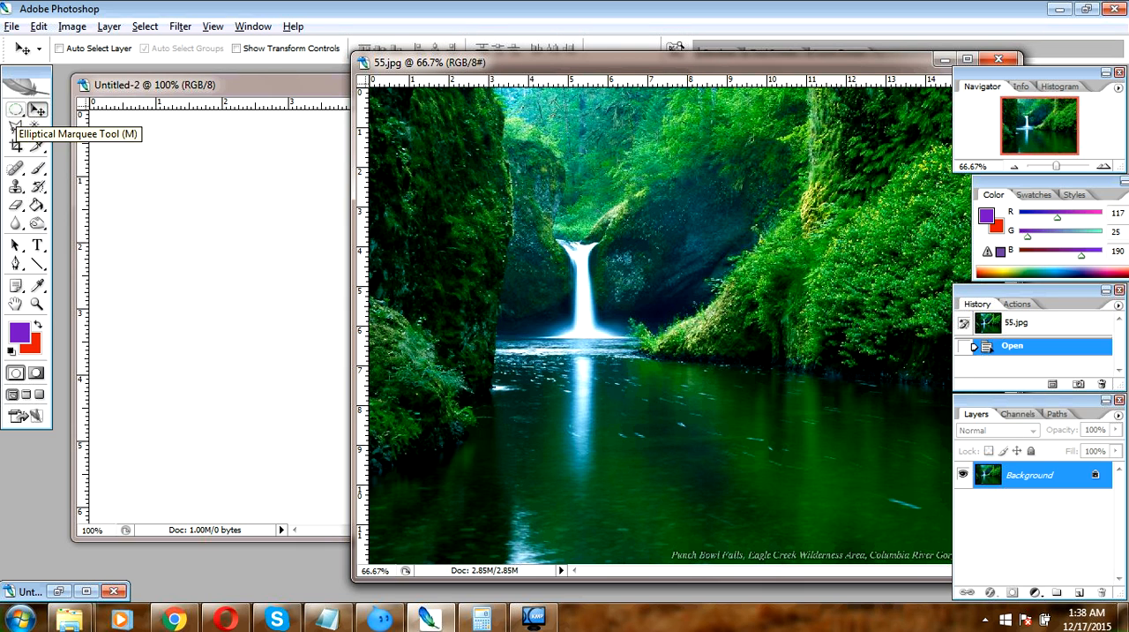
click(15, 111)
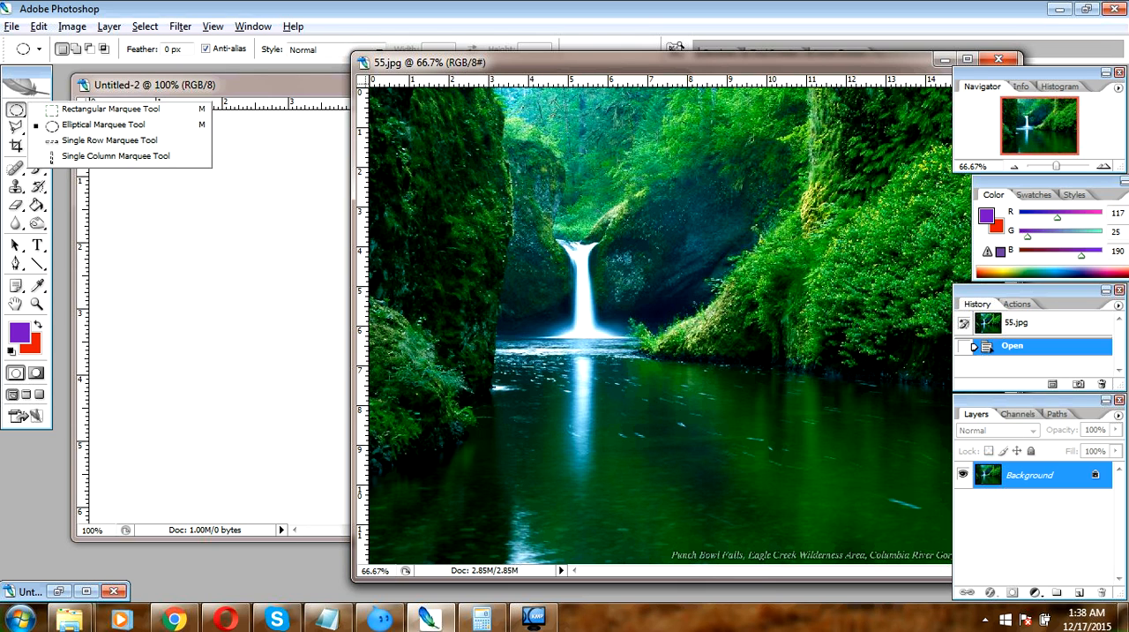
click(110, 109)
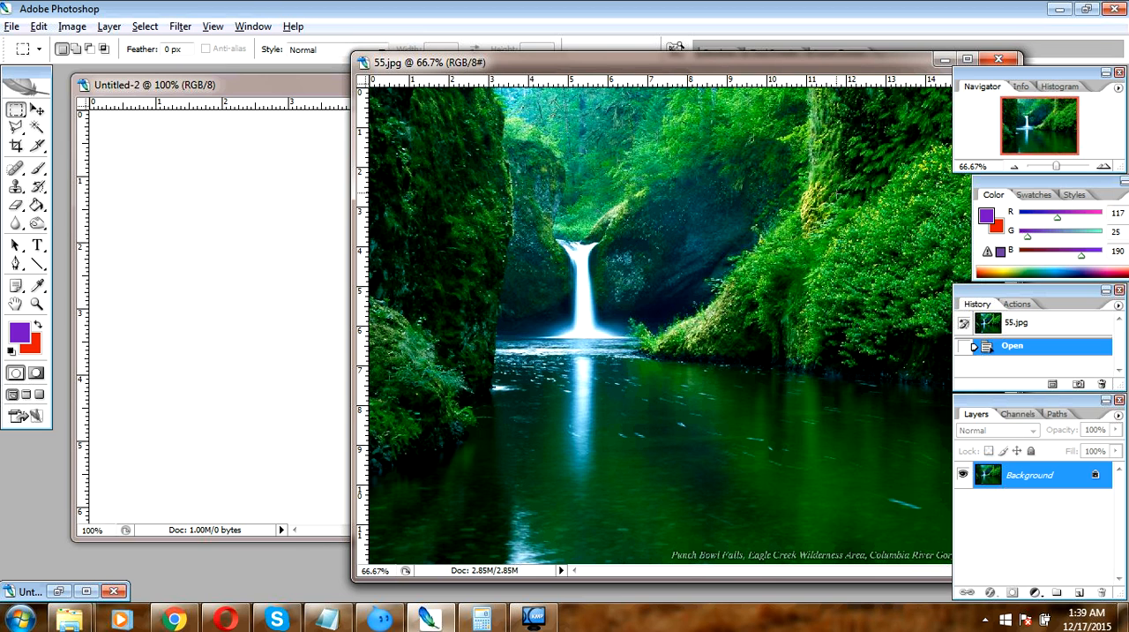
drag(939, 294, 946, 328)
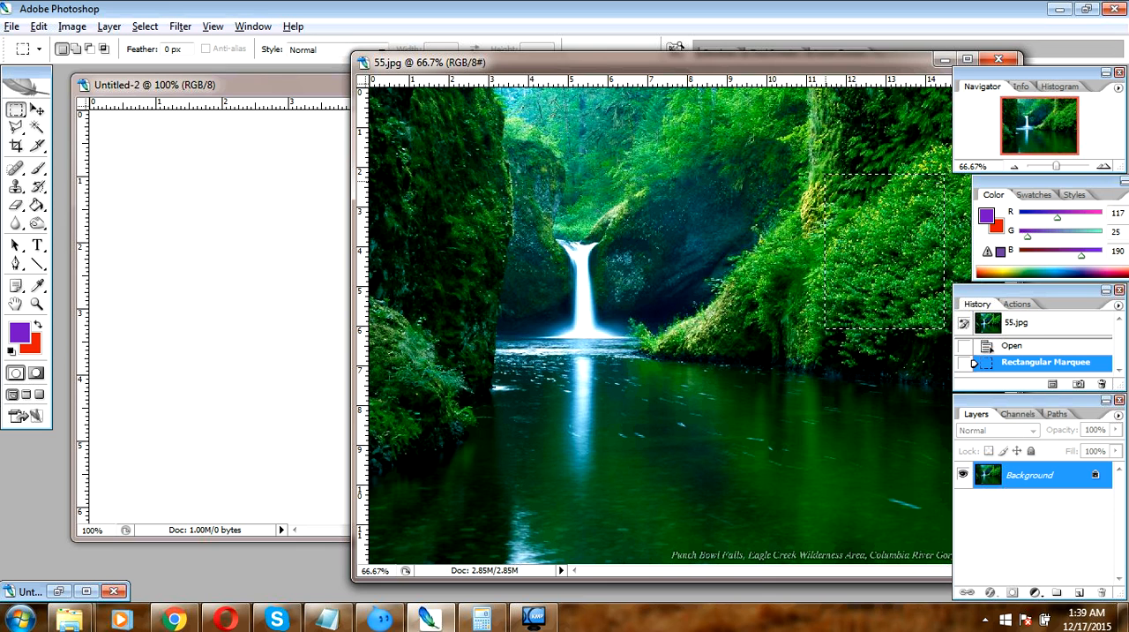
click(206, 268)
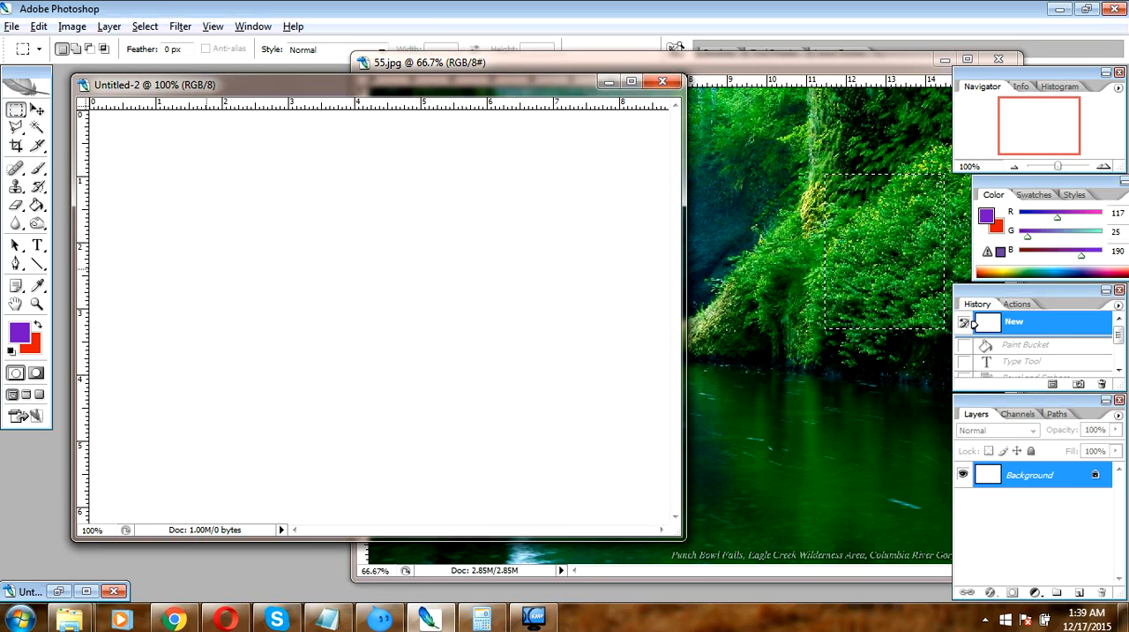
key(ctrl+v)
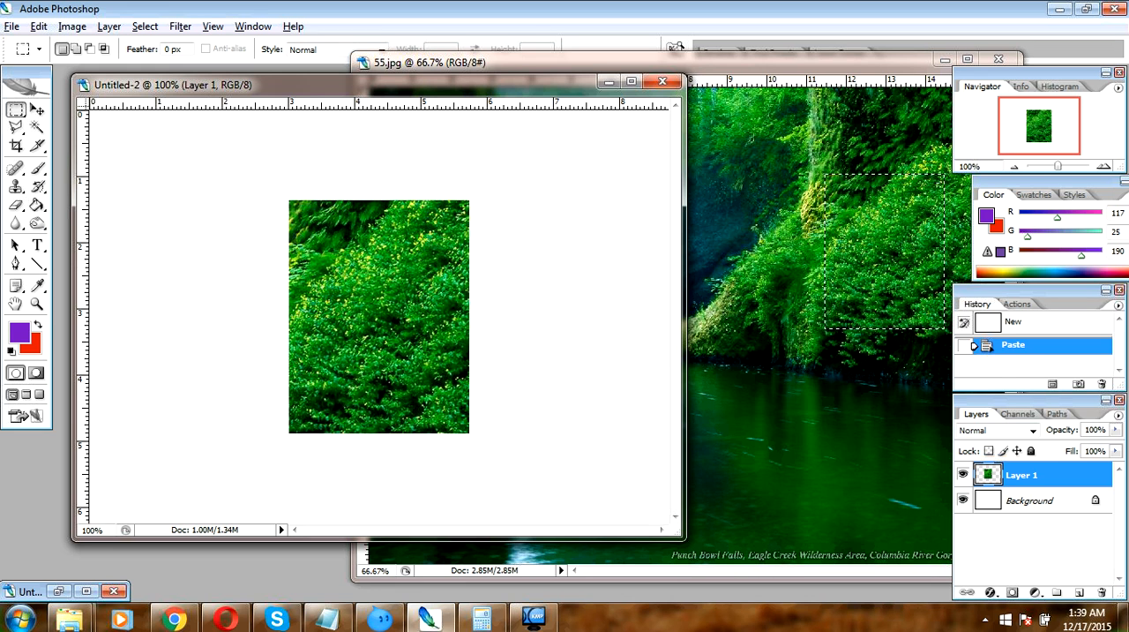
Clear the rectangular selection in 55.jpg, then copy an elliptical marquee area of the dark water below the falls into Untitled-2
click(780, 388)
key(ctrl+d)
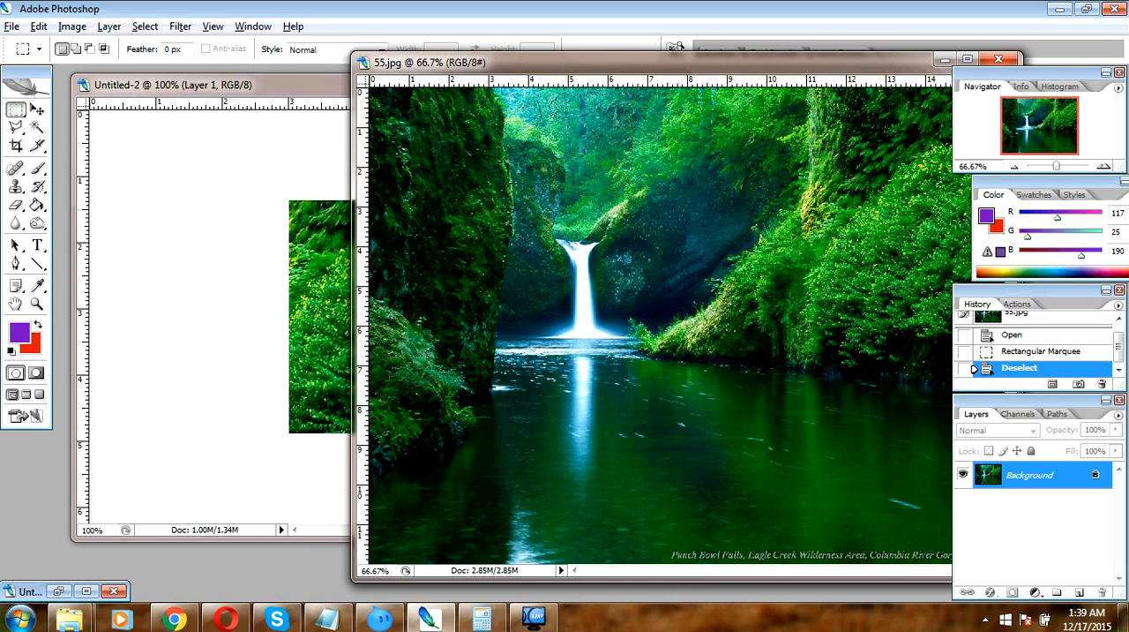
click(16, 110)
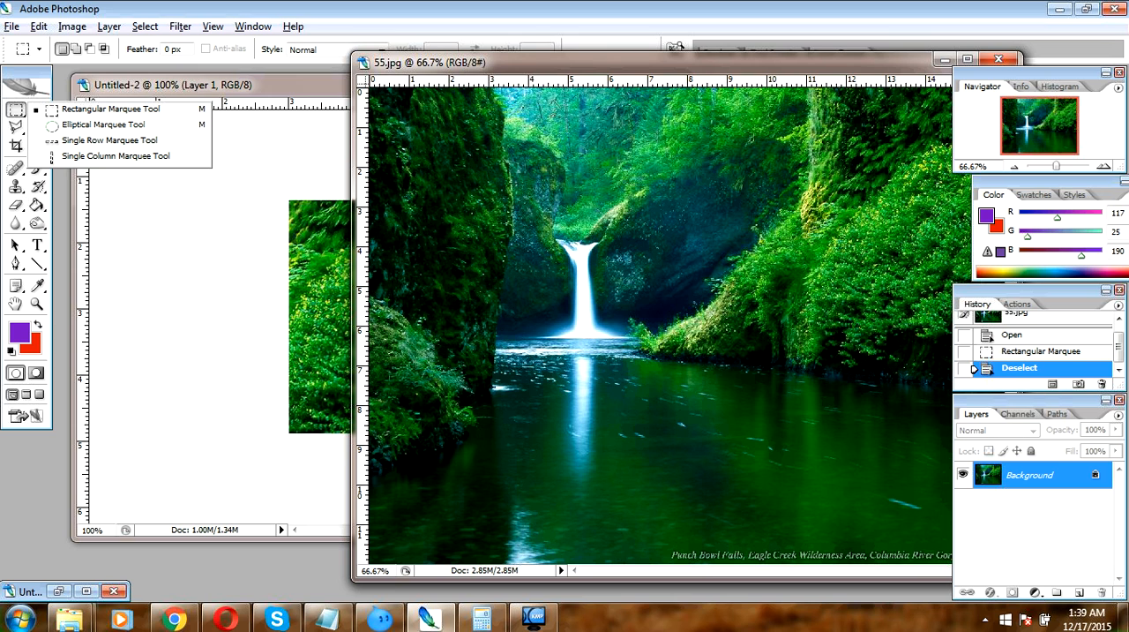
click(97, 124)
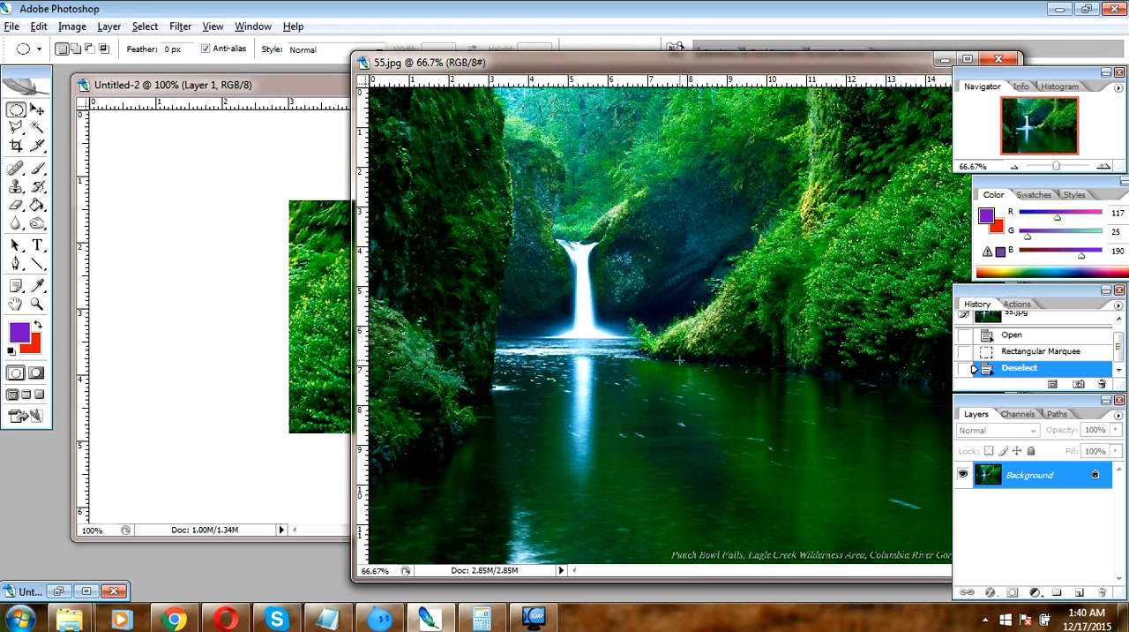
drag(574, 370, 723, 495)
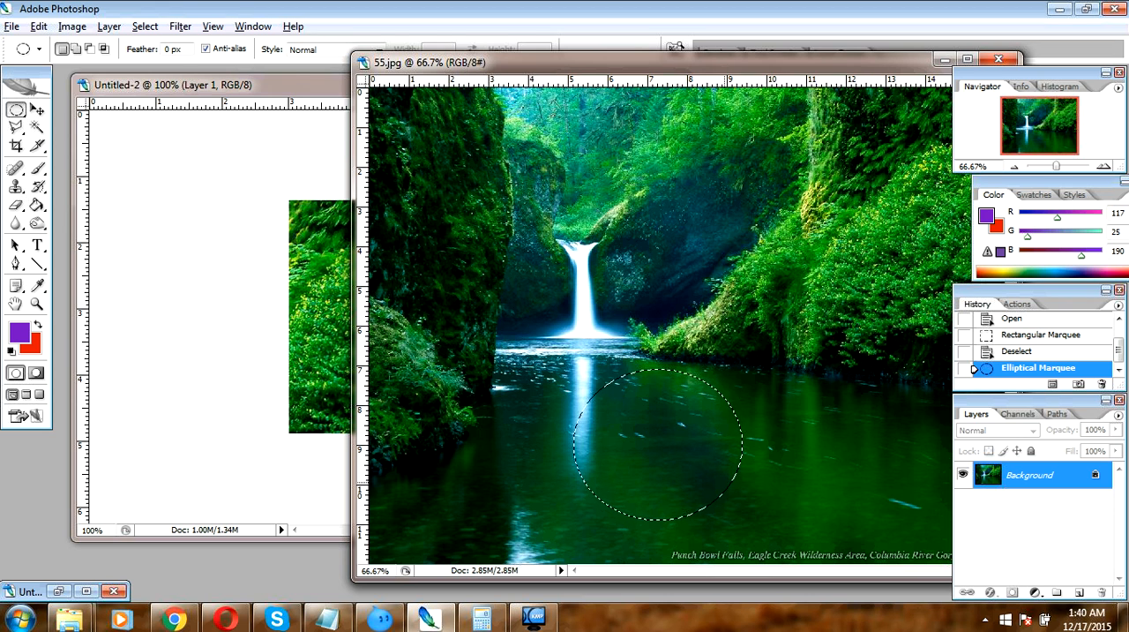
click(190, 291)
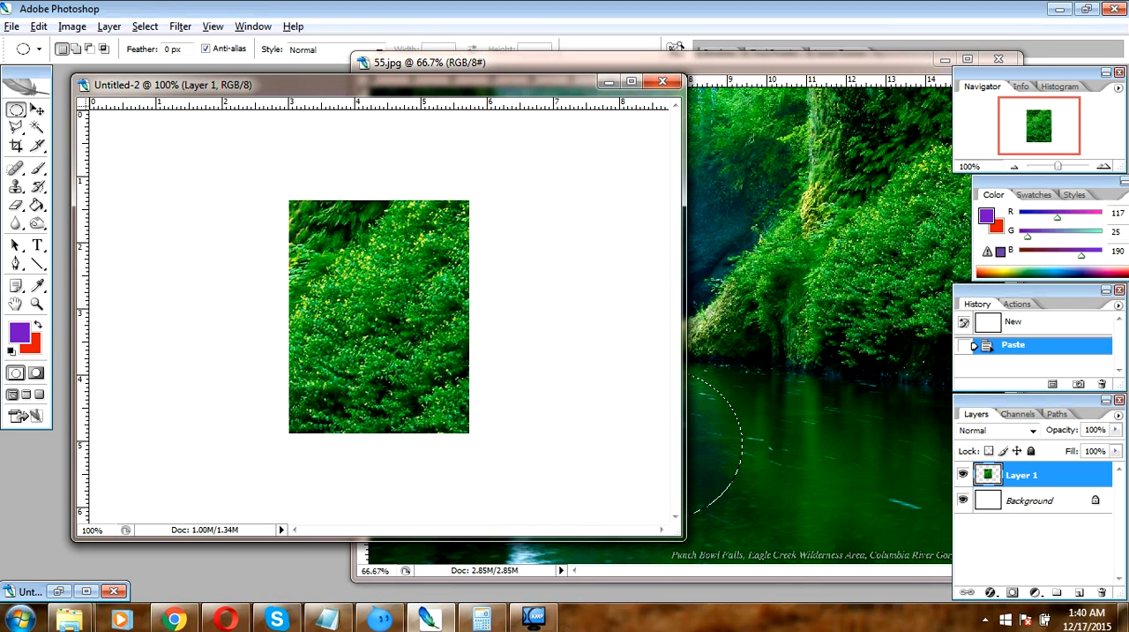
key(ctrl+v)
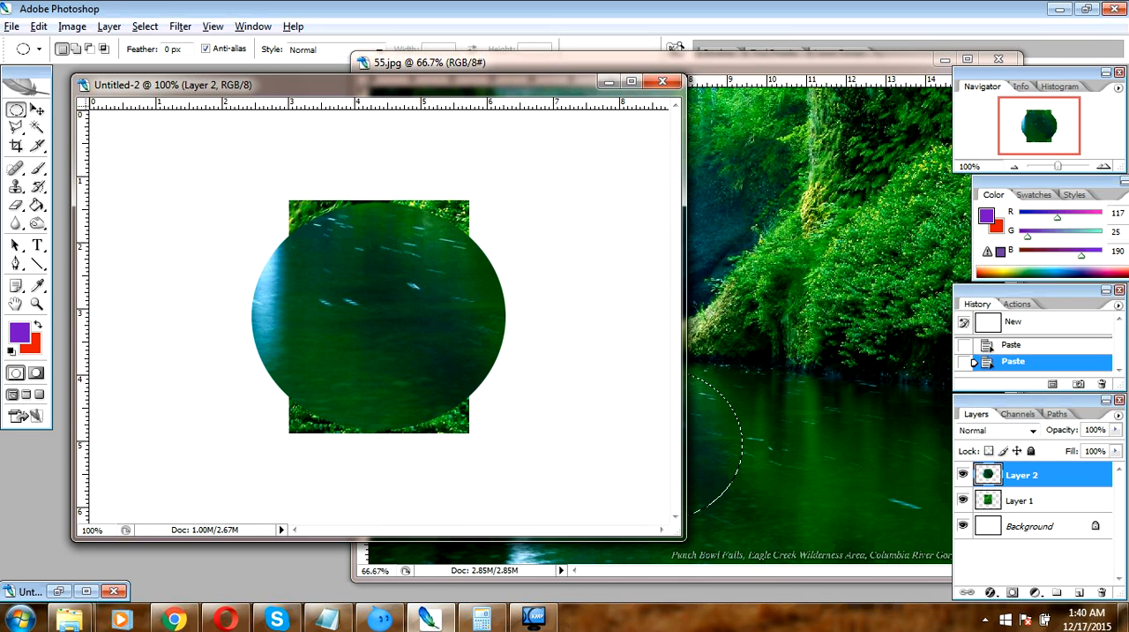
Select a single pixel row across the lower waterfall in 55.jpg with the Single Row Marquee and paste it into Untitled-2
click(743, 423)
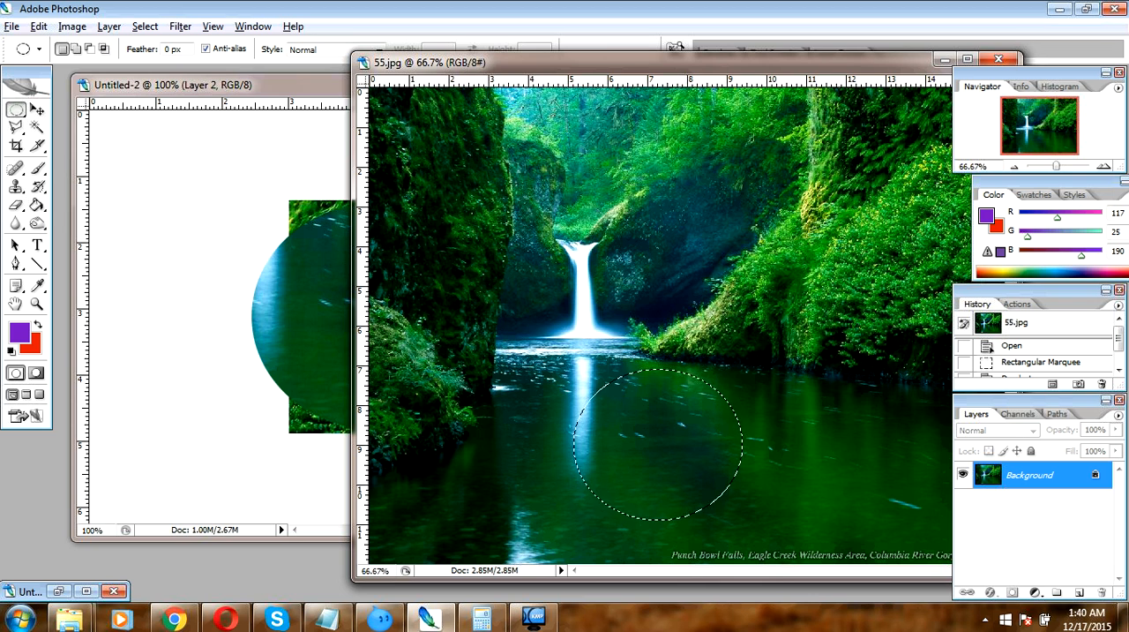
click(16, 109)
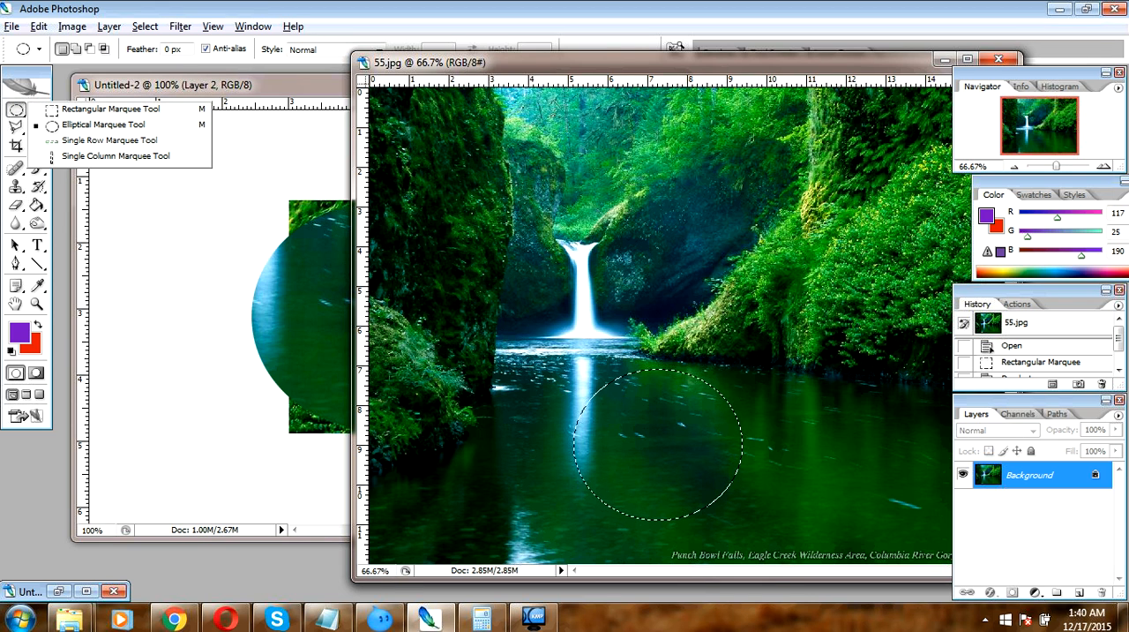
click(110, 141)
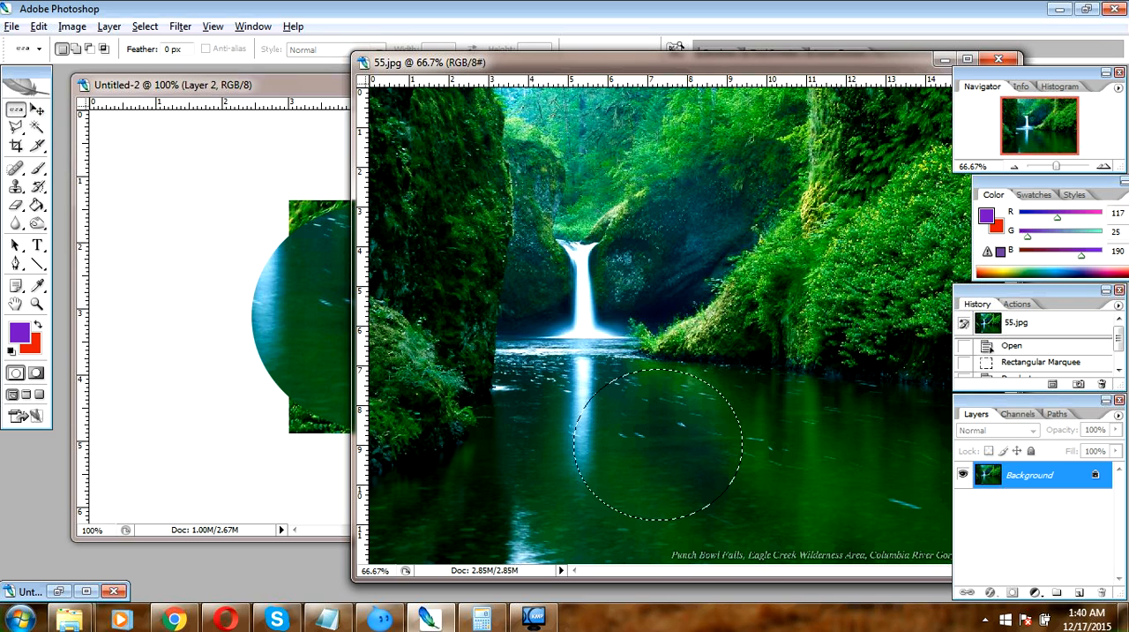
click(653, 285)
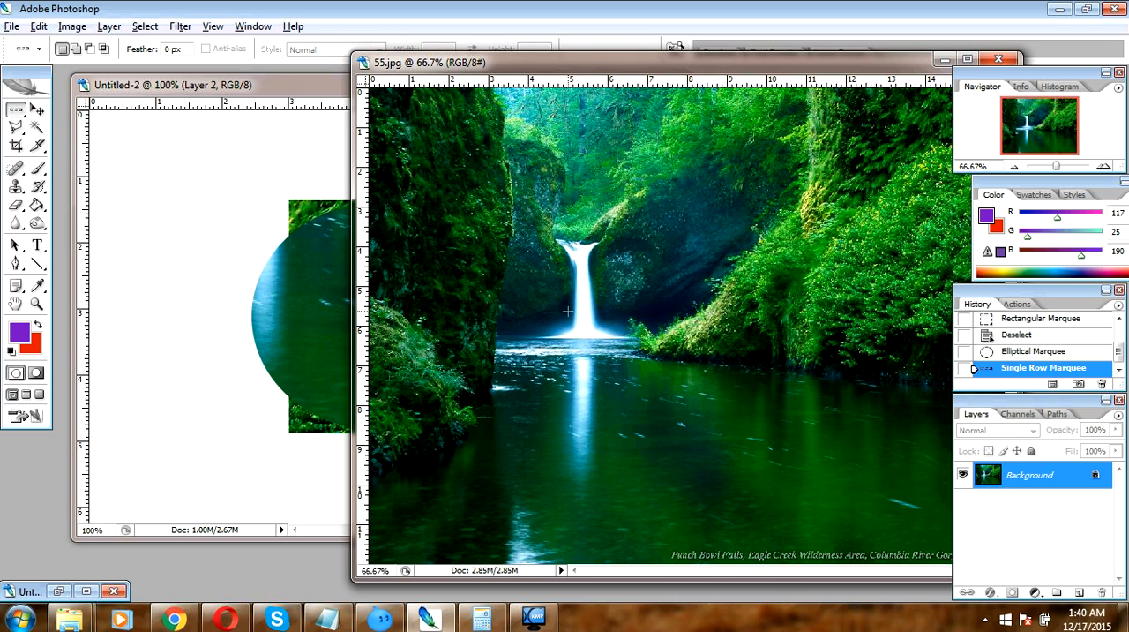
click(444, 292)
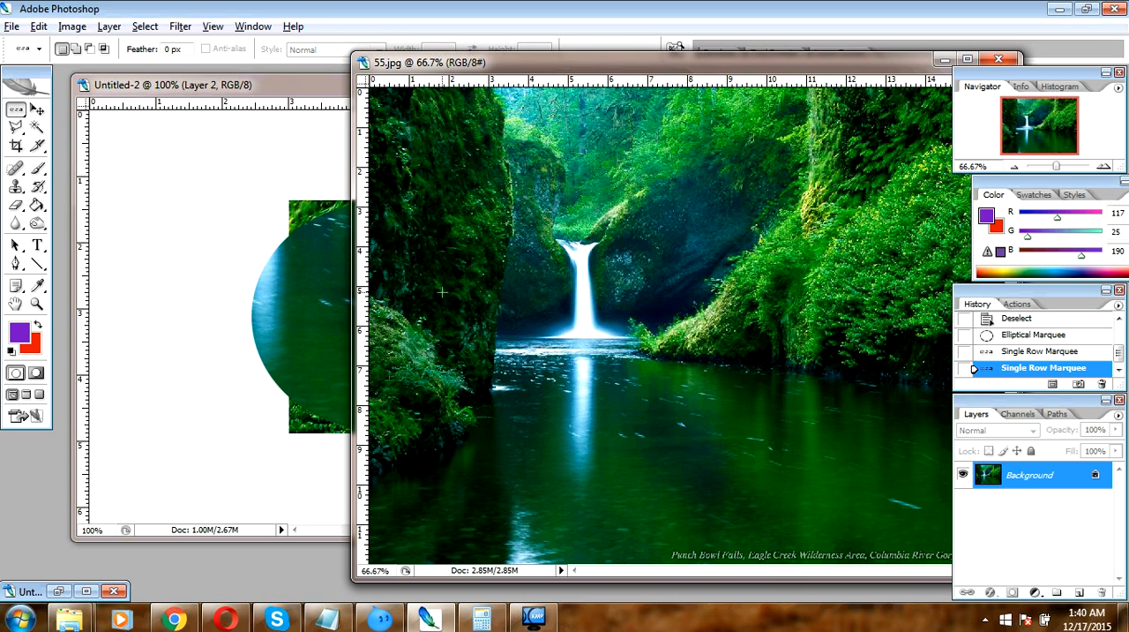
drag(442, 292, 446, 347)
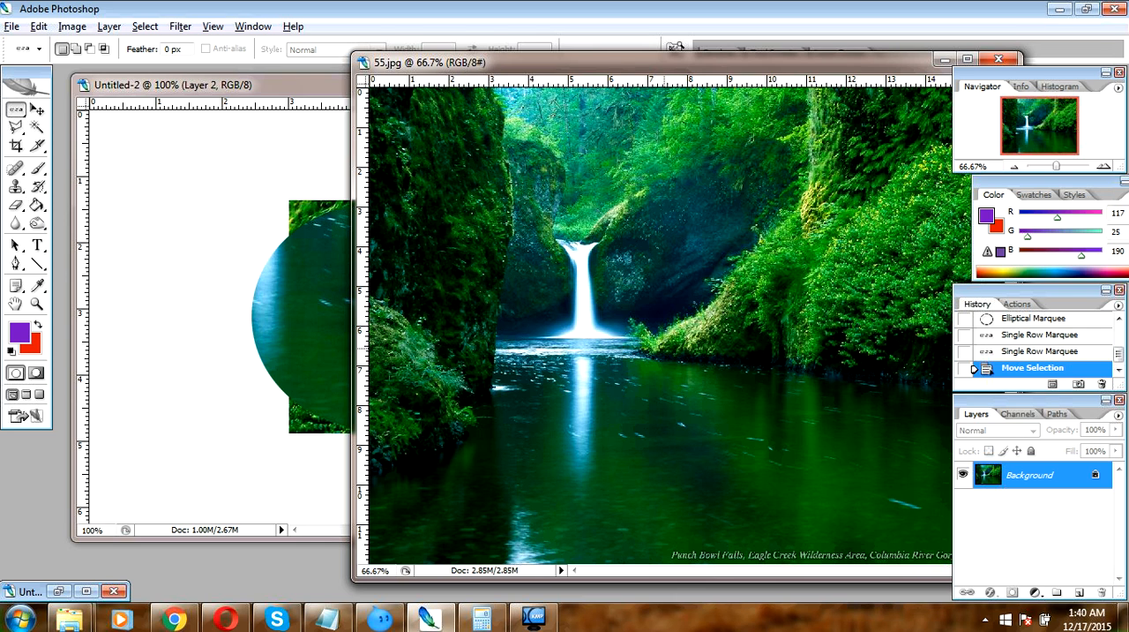
click(421, 305)
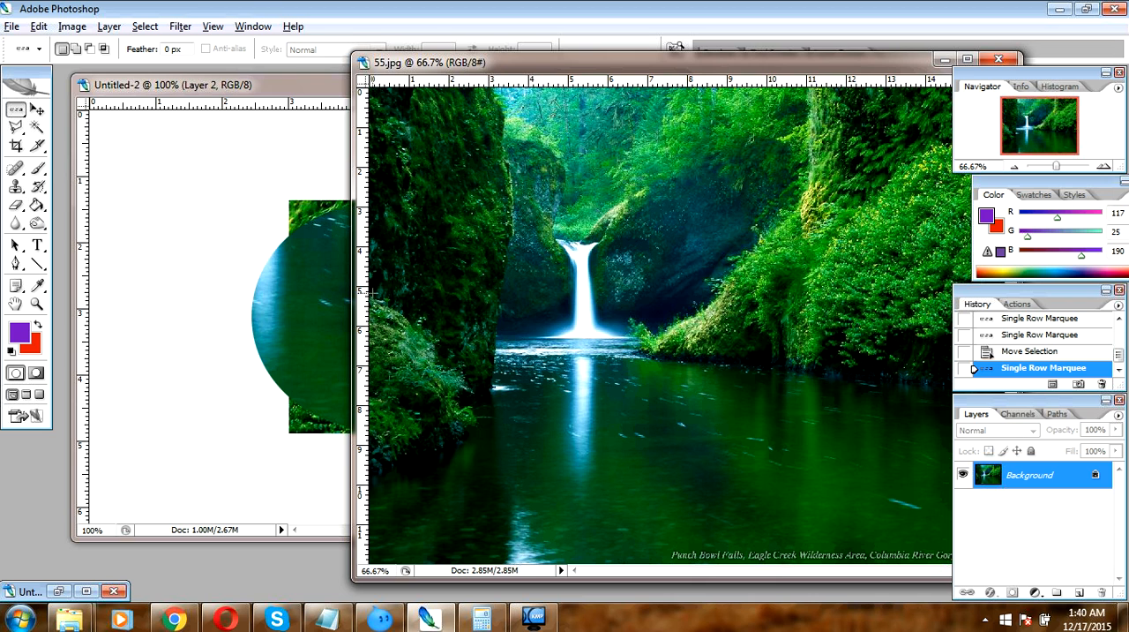
drag(629, 287, 681, 309)
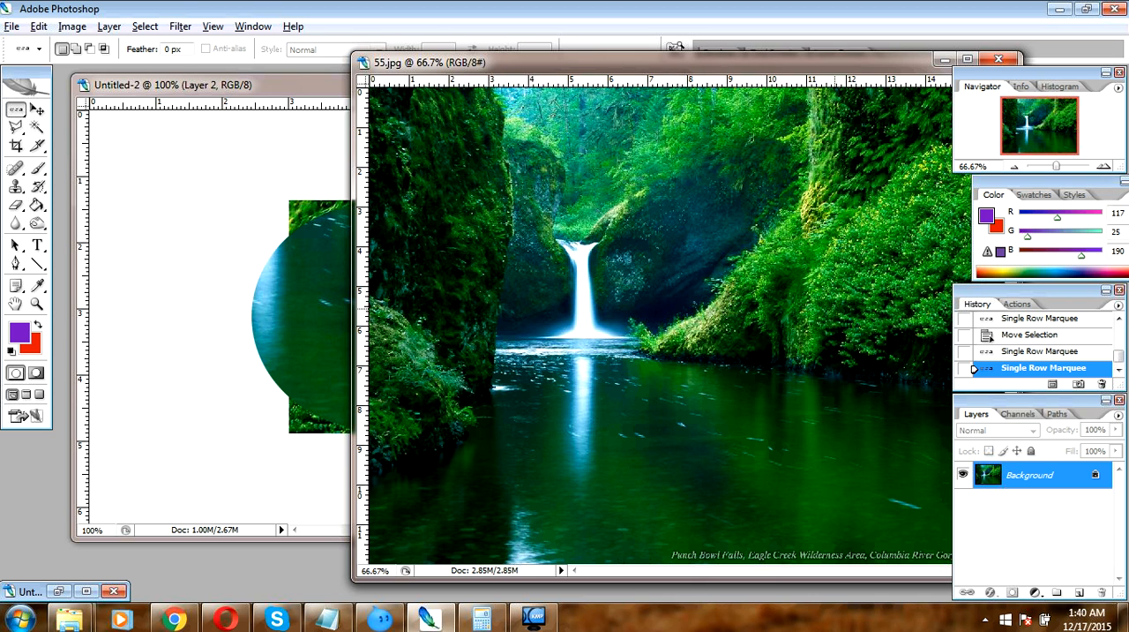
drag(662, 185, 658, 303)
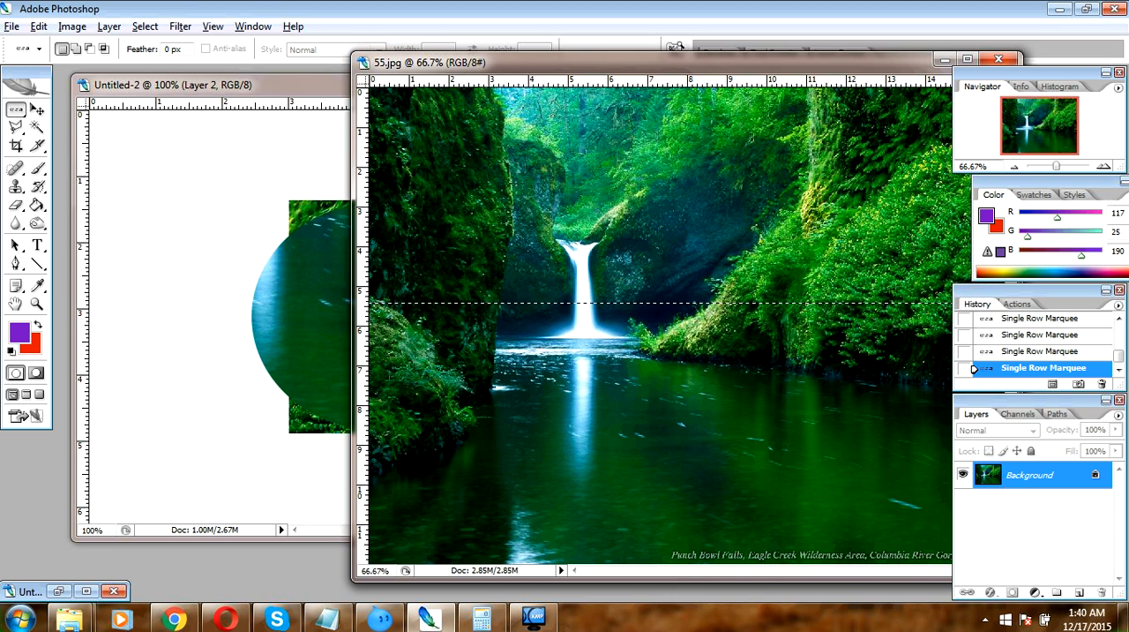
key(ctrl+Tab)
key(ctrl+v)
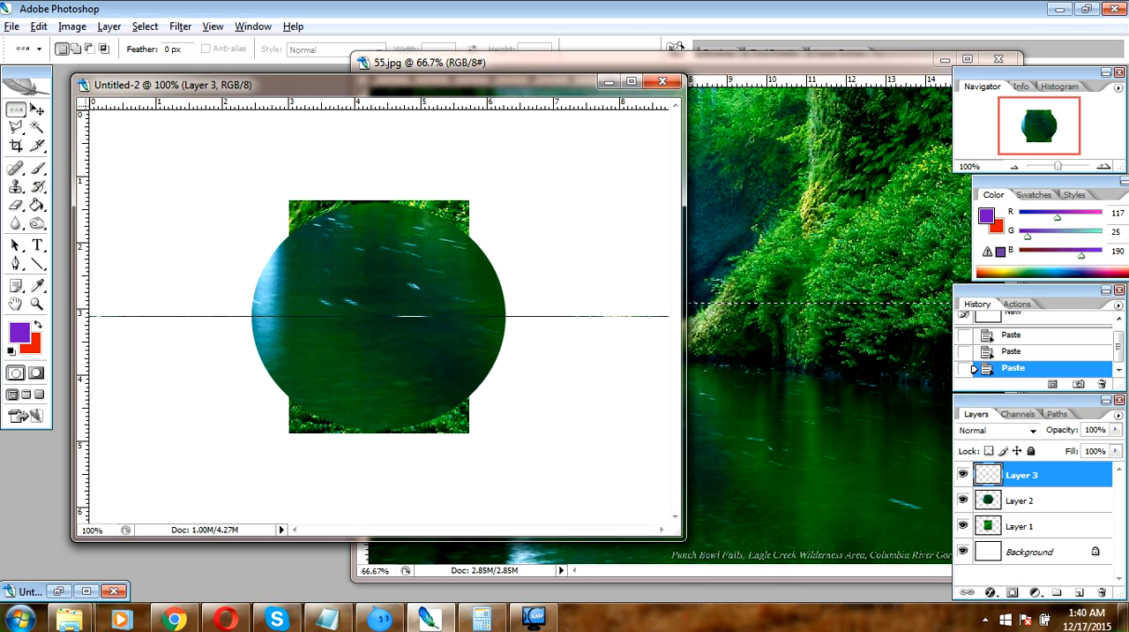
Activate the Single Column Marquee tool and return to the 55.jpg image
click(16, 109)
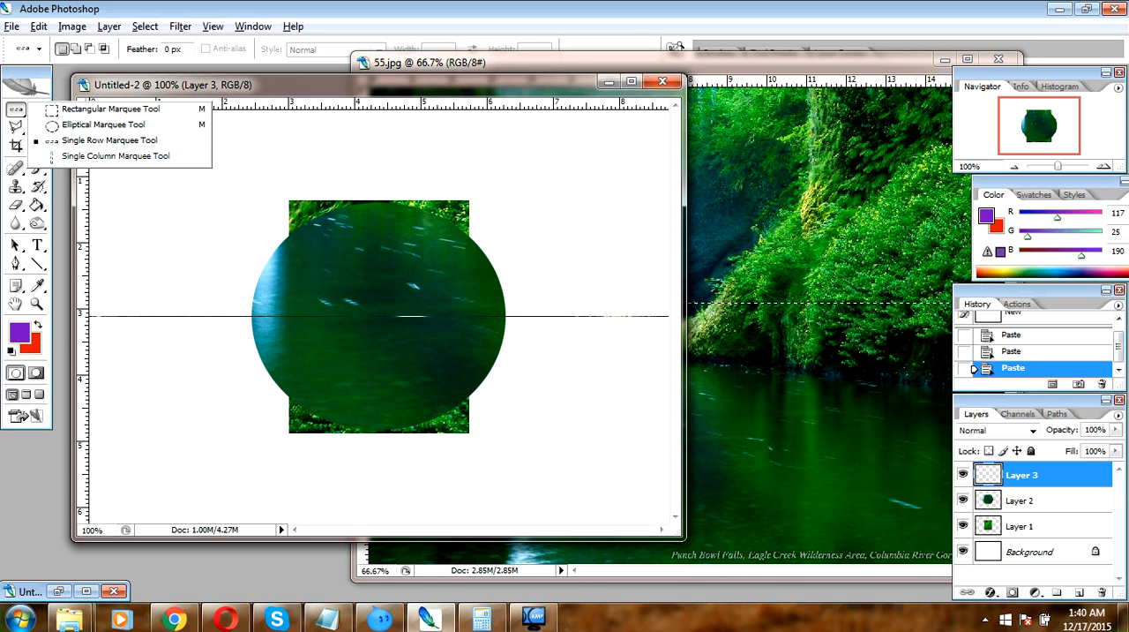
click(116, 156)
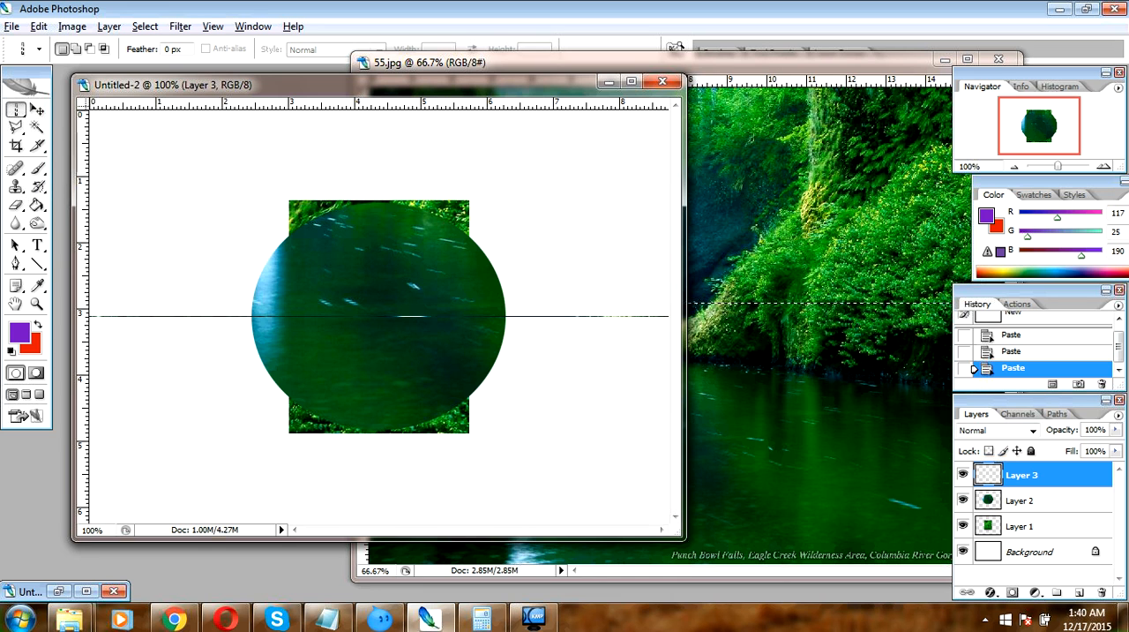
click(758, 139)
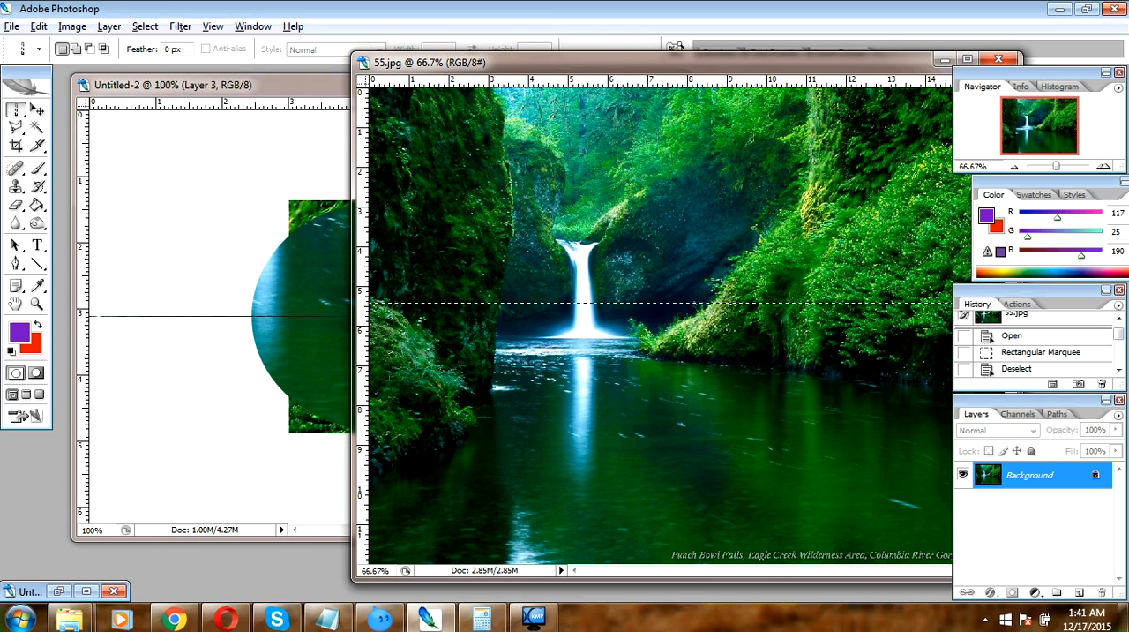
click(705, 200)
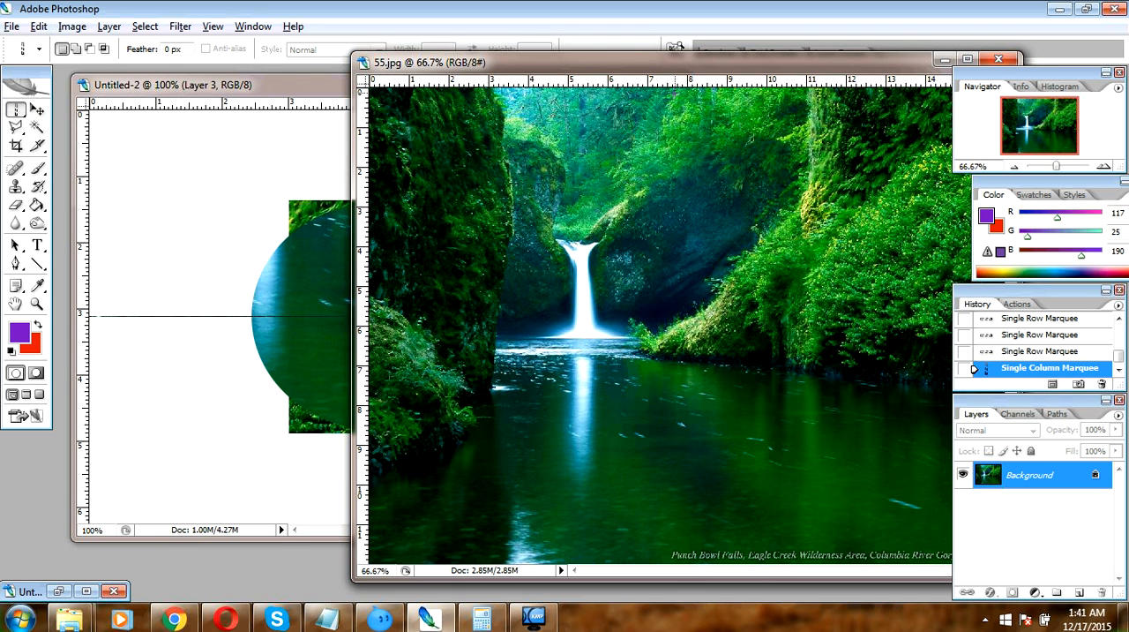
click(703, 279)
key(ctrl+d)
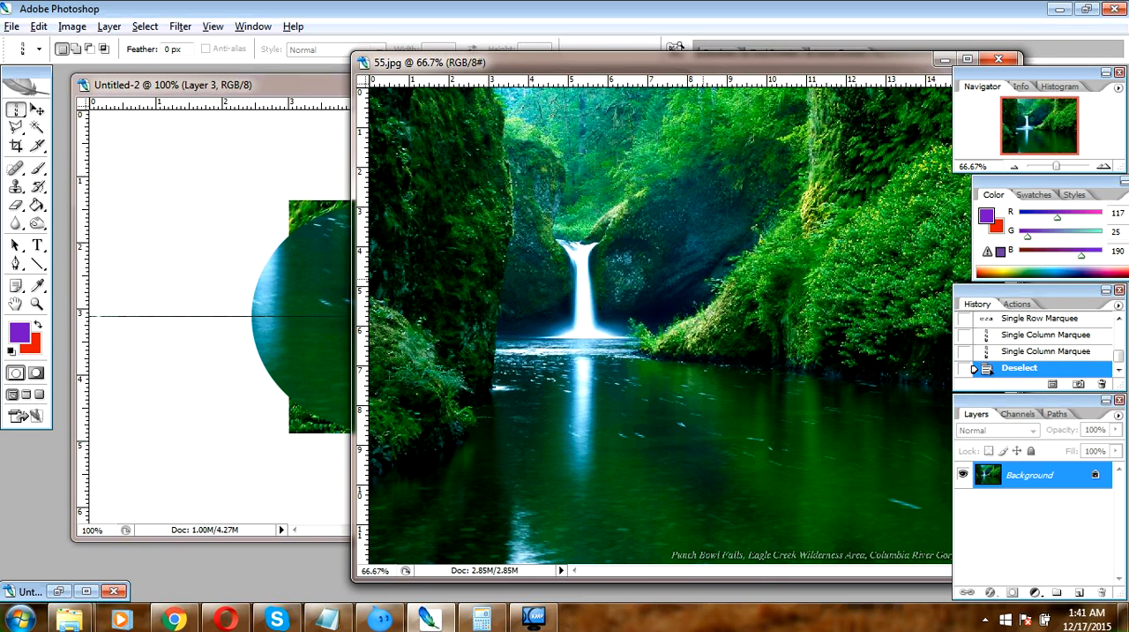
click(703, 280)
key(ctrl+d)
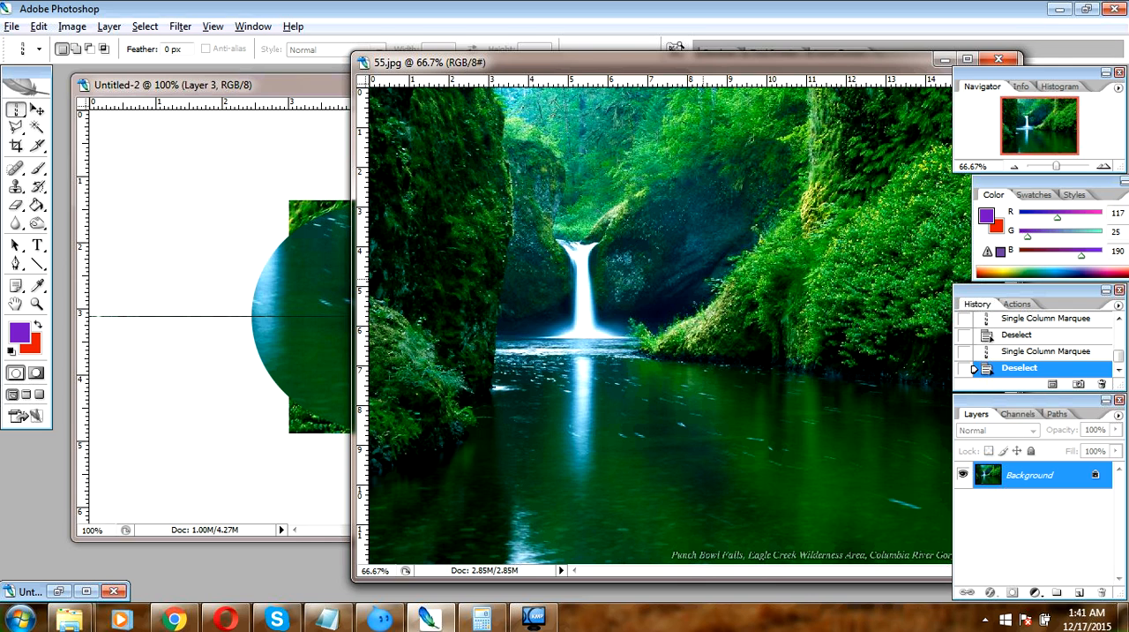
click(604, 249)
drag(604, 246, 660, 252)
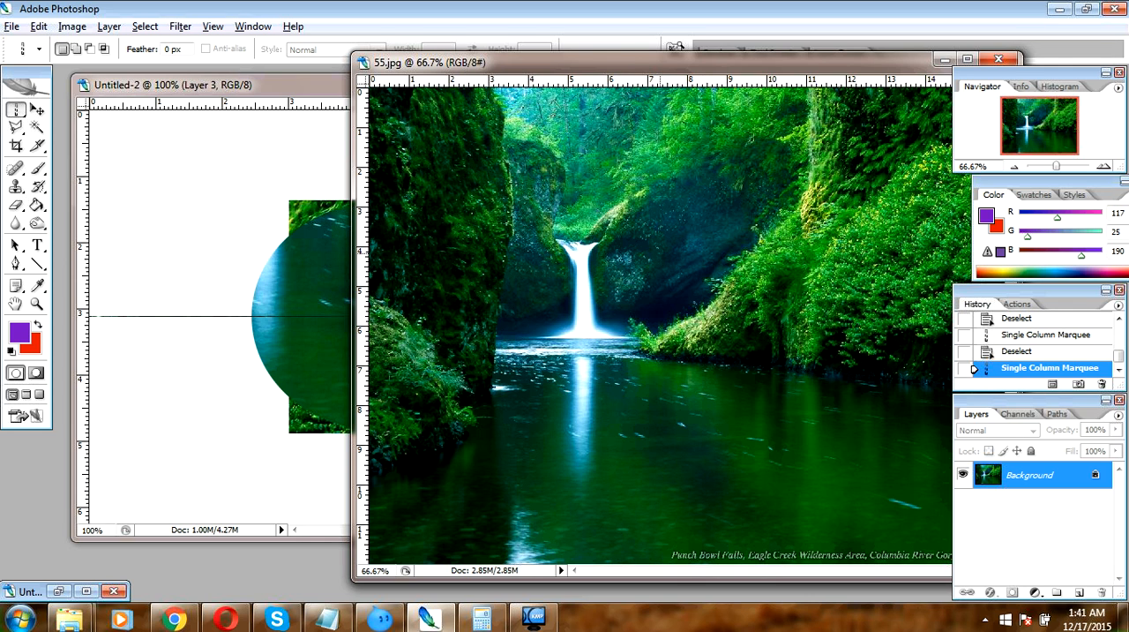
key(ctrl+d)
click(660, 253)
key(ctrl+d)
click(661, 253)
key(ctrl+d)
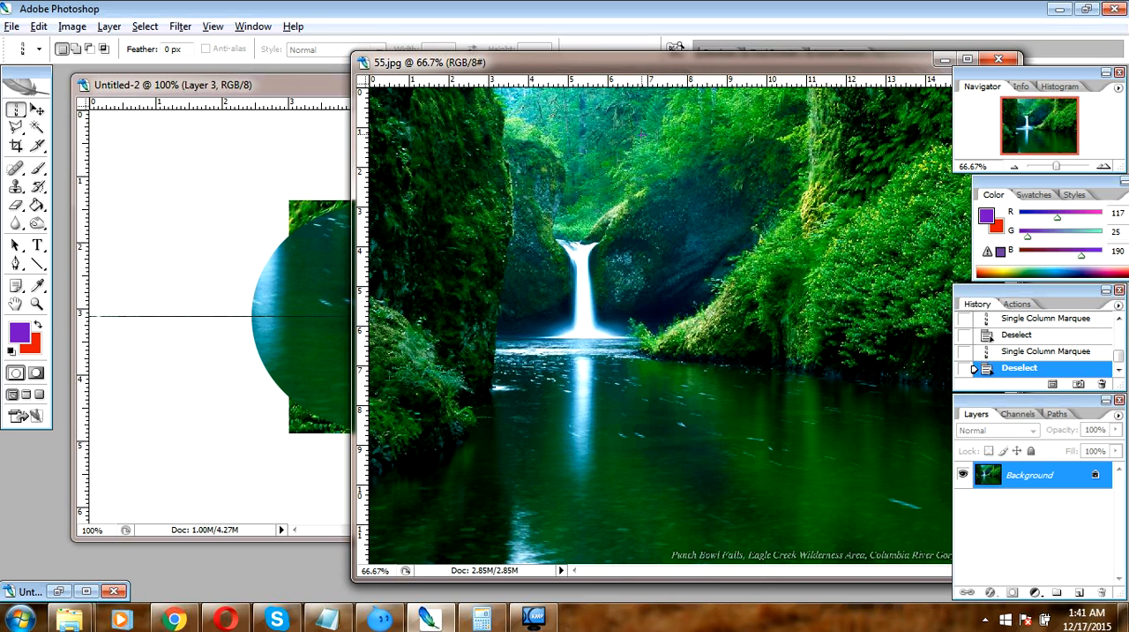
Select a single pixel column just right of the waterfall in 55.jpg and paste a copy into Untitled-2
click(641, 133)
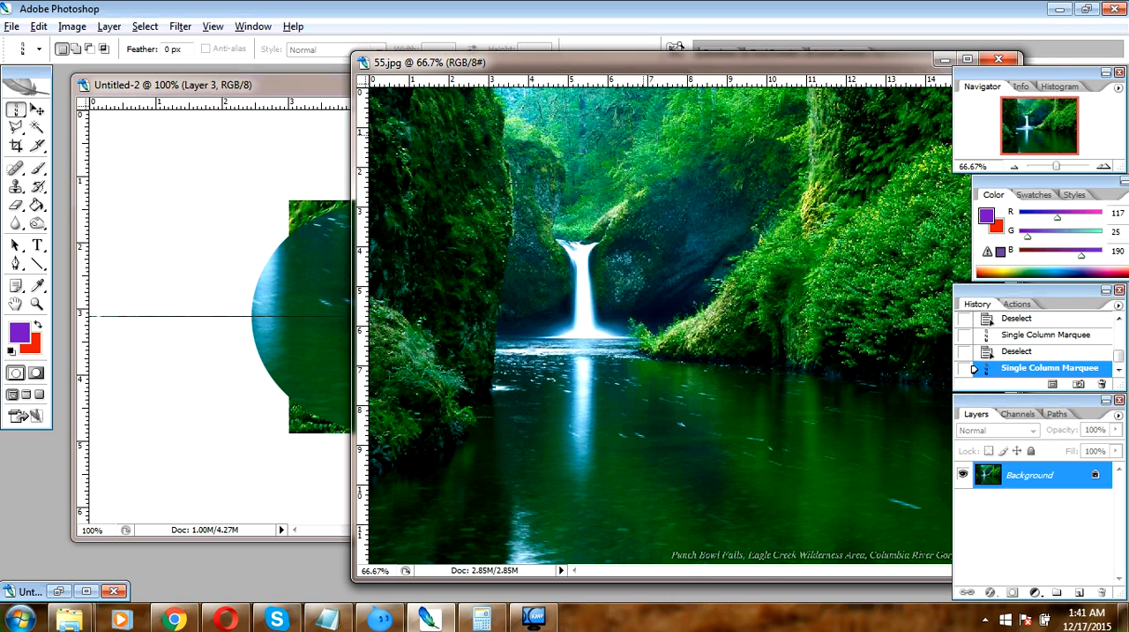
key(ctrl+c)
click(185, 170)
key(ctrl+v)
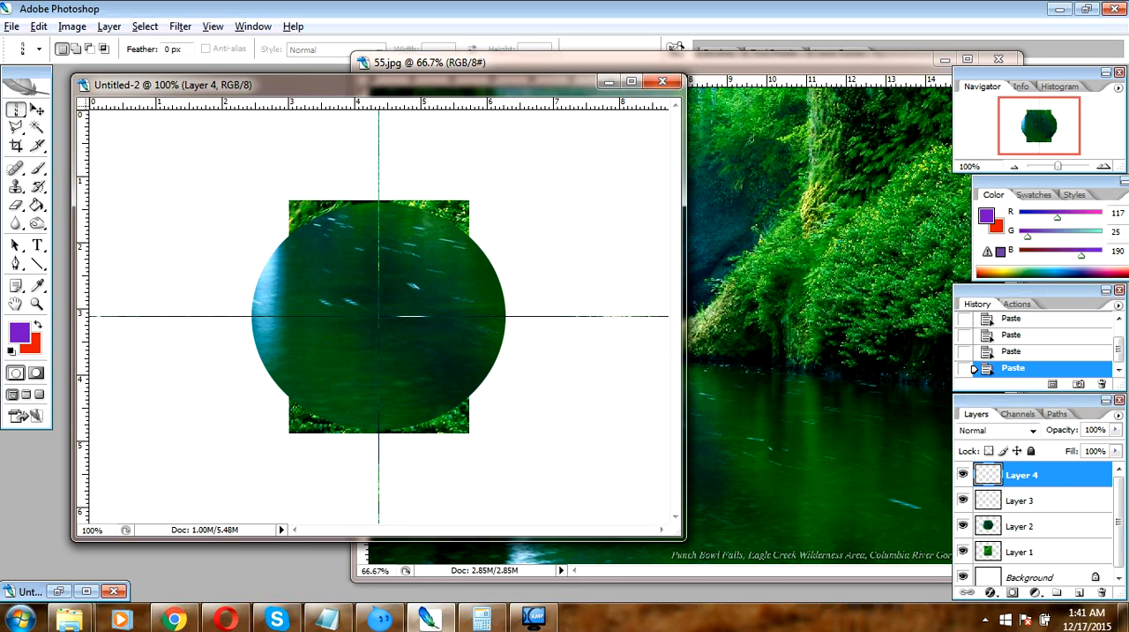
click(984, 620)
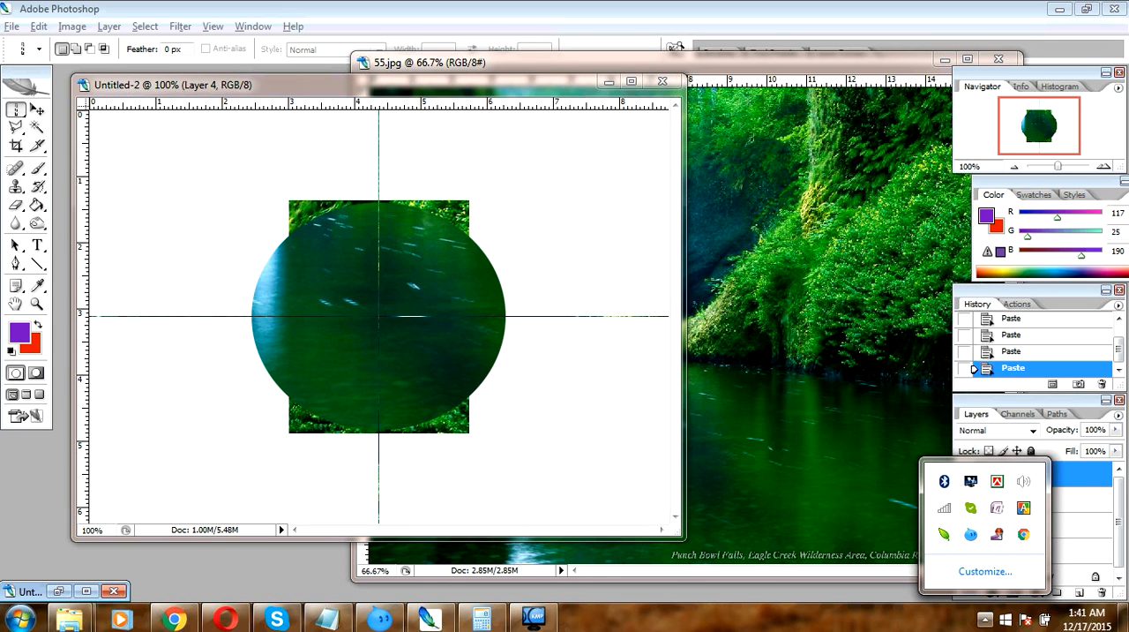
right_click(995, 520)
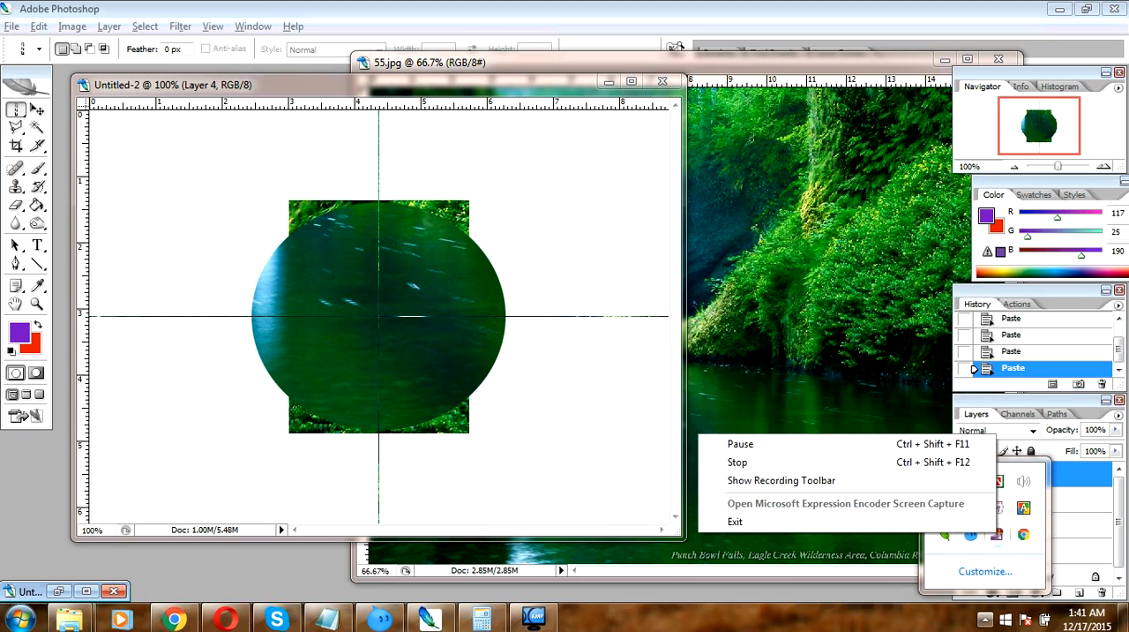